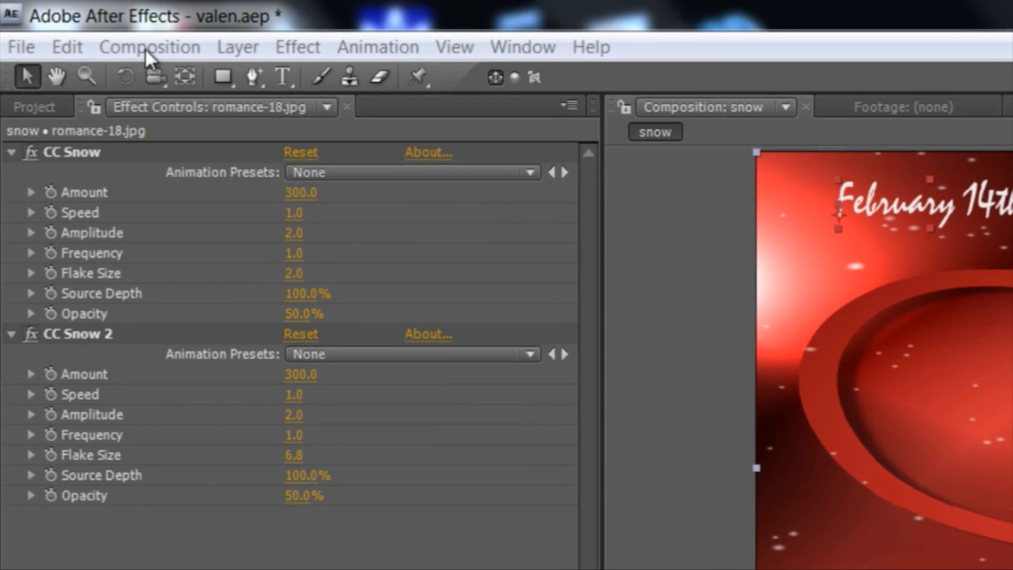
Step: Create a composition using the HDTV 1080 25 preset at 1920 x 1080 px with a 30-second duration
{"action": "left_click", "coordinate": [55, 23]}
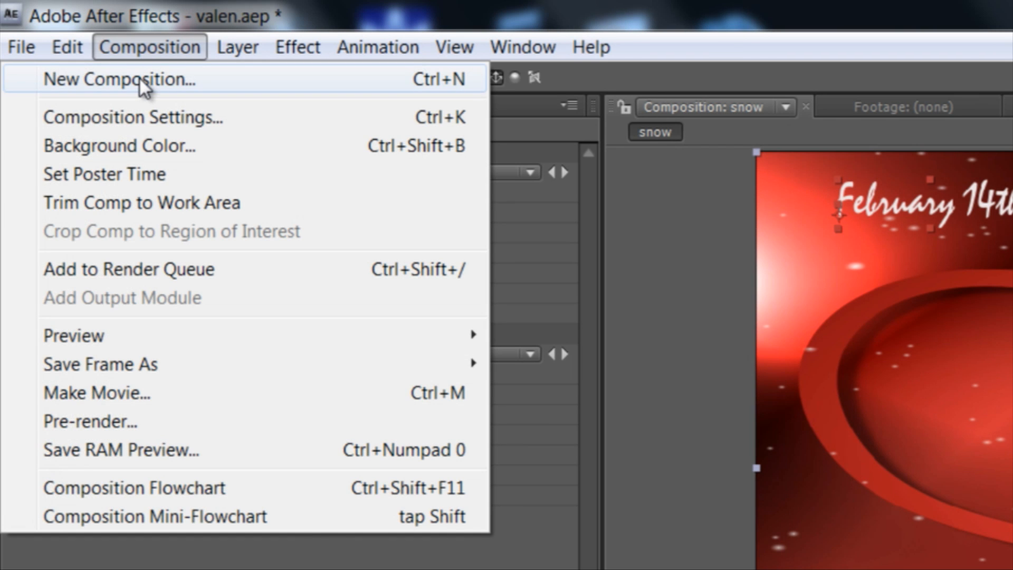
{"action": "left_click", "coordinate": [141, 78]}
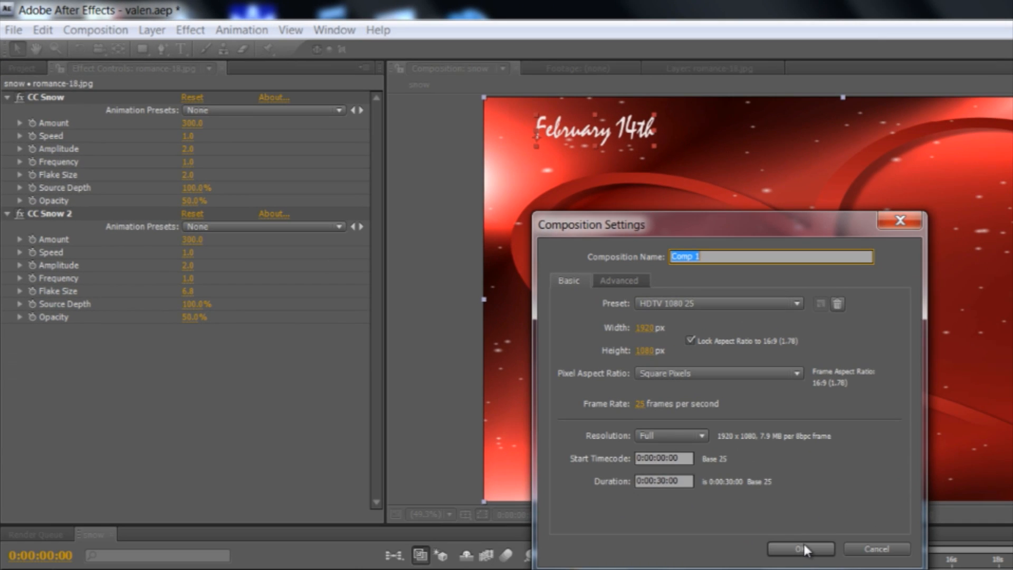
{"action": "left_click", "coordinate": [803, 548]}
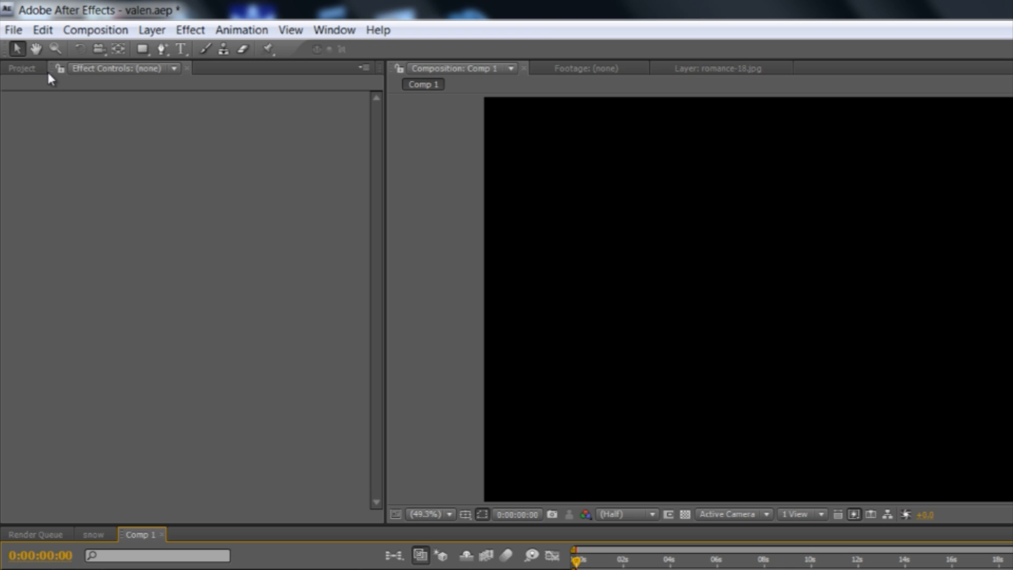
Step: Import the romance-18 JPEG image and add it as a layer in Comp 1
{"action": "left_click", "coordinate": [23, 32]}
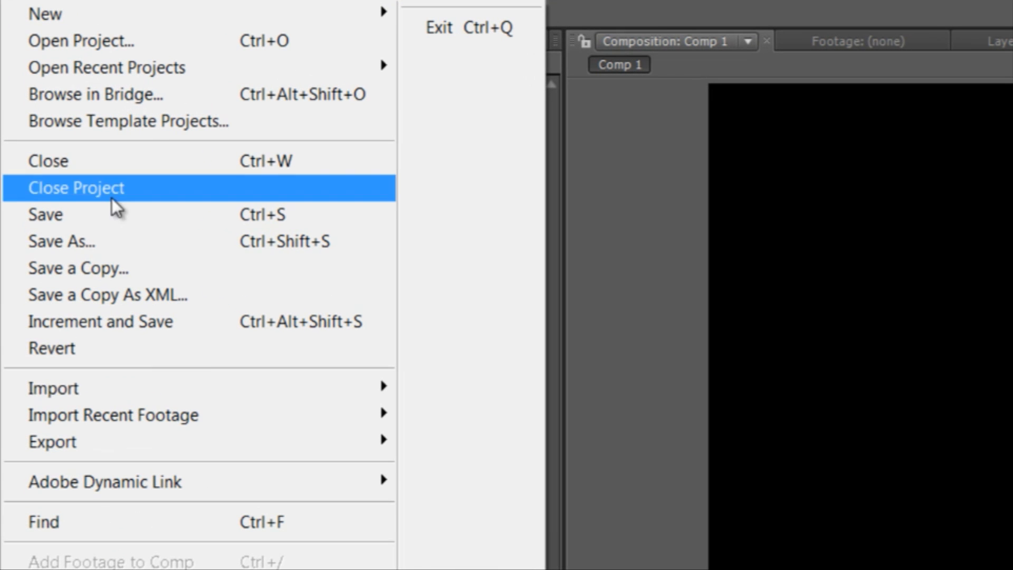
{"action": "mouse_move", "coordinate": [96, 310]}
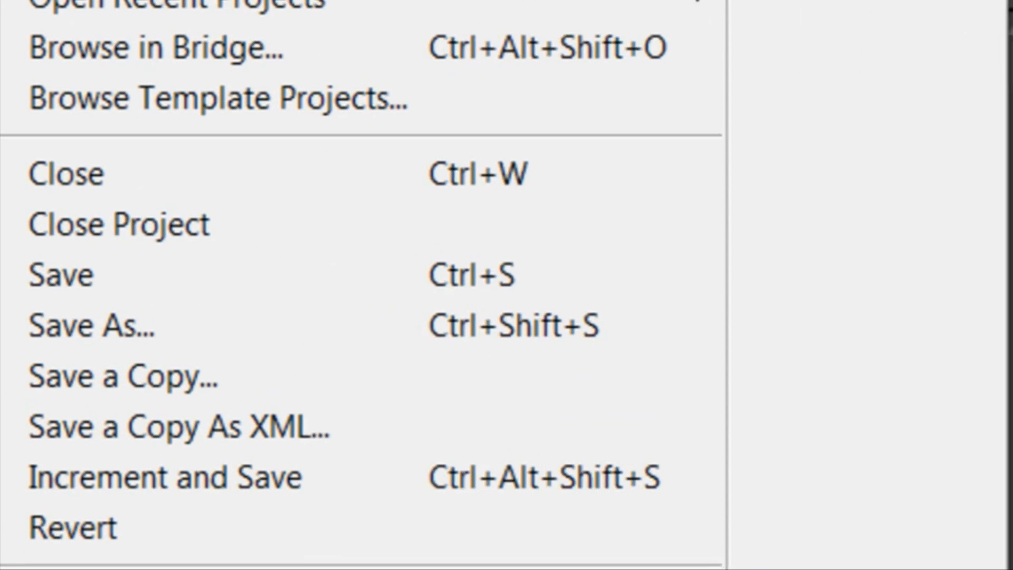
{"action": "left_click", "coordinate": [455, 391]}
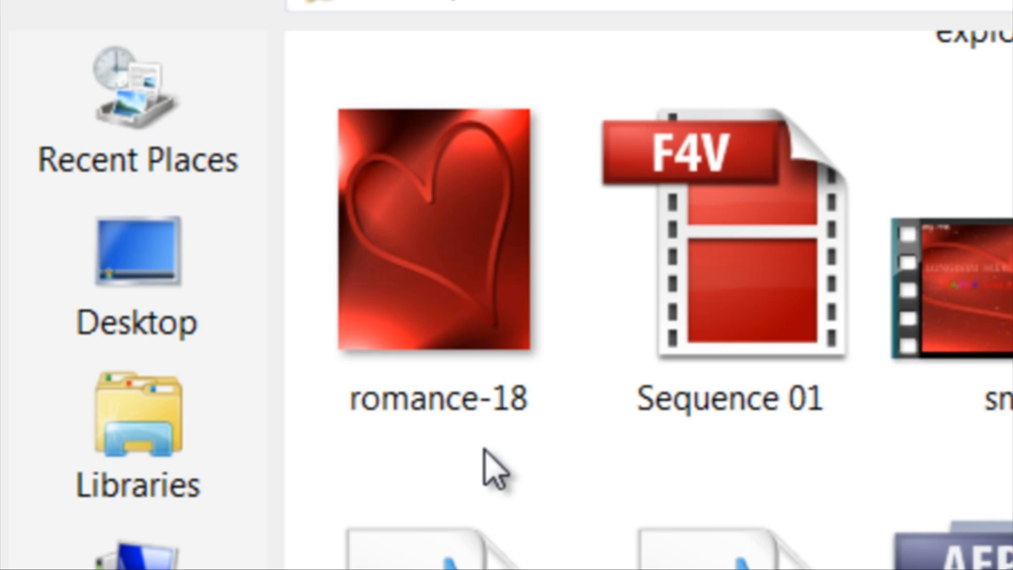
{"action": "left_click", "coordinate": [473, 414]}
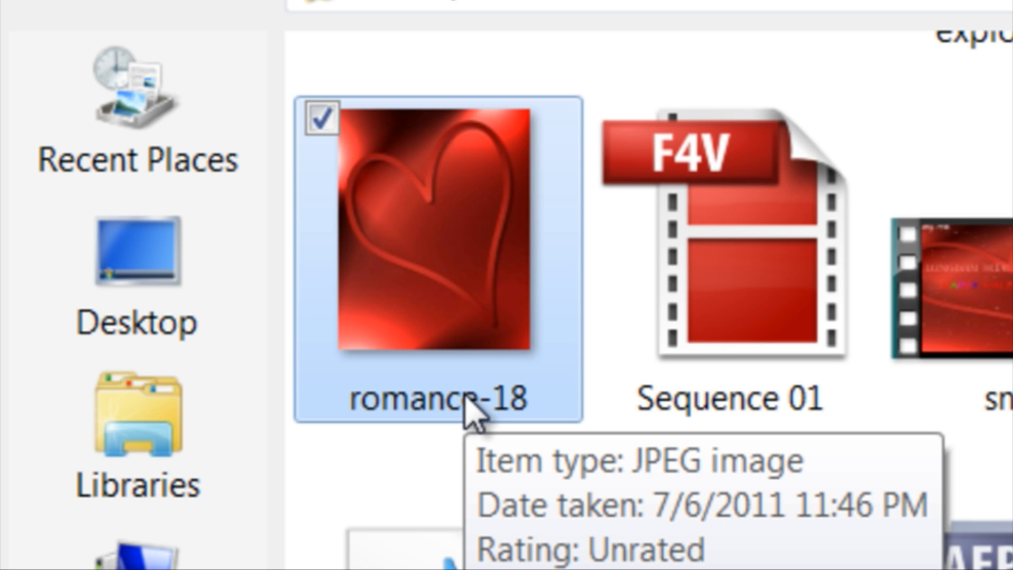
{"action": "double_click", "coordinate": [469, 409]}
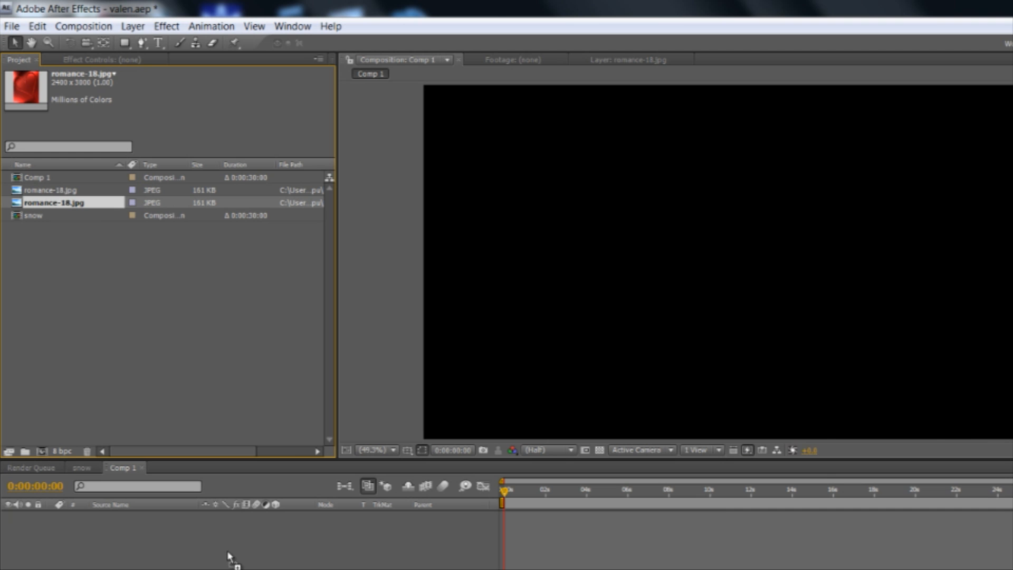
{"action": "left_click_drag", "start_coordinate": [228, 556], "coordinate": [226, 549]}
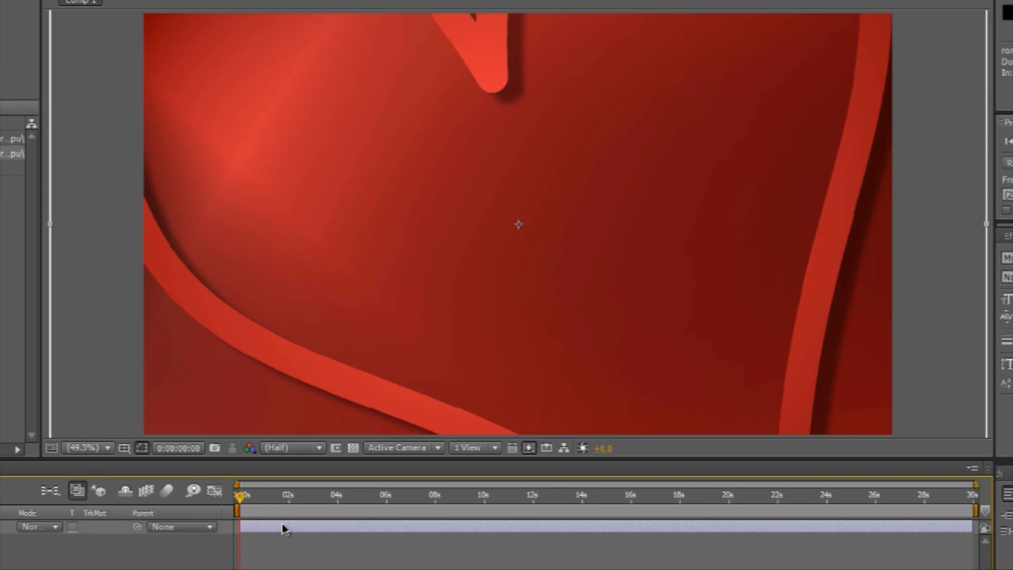
Step: Shrink the heart image to fit the composition frame and nudge it left and up to position 958.9, 542.4
{"action": "left_click_drag", "start_coordinate": [49, 222], "coordinate": [241, 257]}
{"action": "key", "text": "Right"}
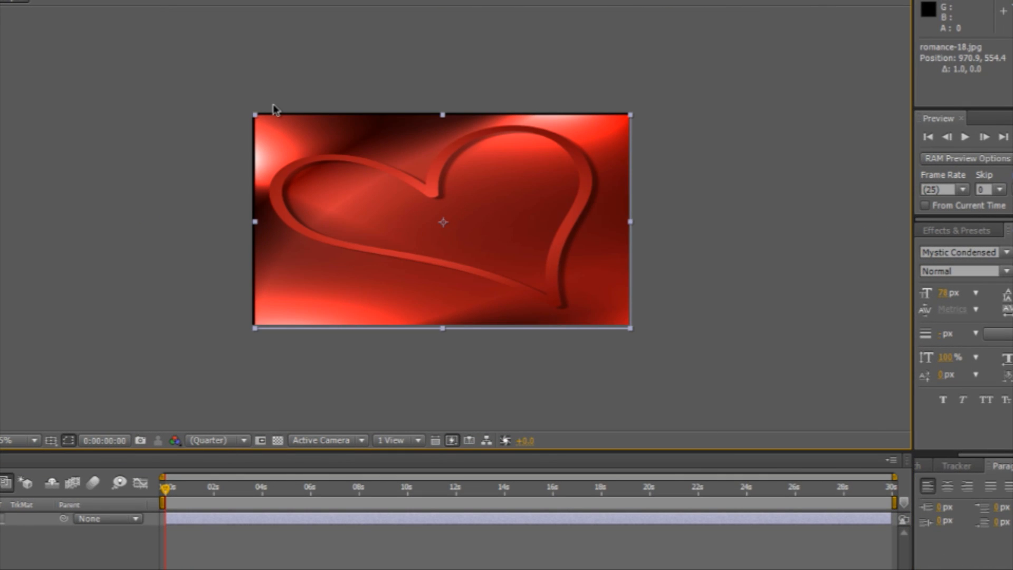
{"action": "key", "text": "Left"}
{"action": "key", "text": "Left"}
{"action": "key", "text": "Left"}
{"action": "key", "text": "Left"}
{"action": "key", "text": "Left"}
{"action": "key", "text": "Left"}
{"action": "key", "text": "Left"}
{"action": "key", "text": "Left"}
{"action": "key", "text": "Left"}
{"action": "key", "text": "Left"}
{"action": "key", "text": "Left"}
{"action": "key", "text": "Left"}
{"action": "key", "text": "Up"}
{"action": "key", "text": "Up"}
{"action": "key", "text": "Up"}
{"action": "key", "text": "Up"}
{"action": "key", "text": "Up"}
{"action": "key", "text": "Up"}
{"action": "key", "text": "Up"}
{"action": "key", "text": "Up"}
{"action": "key", "text": "Up"}
{"action": "key", "text": "Up"}
{"action": "key", "text": "Up"}
{"action": "key", "text": "Up"}
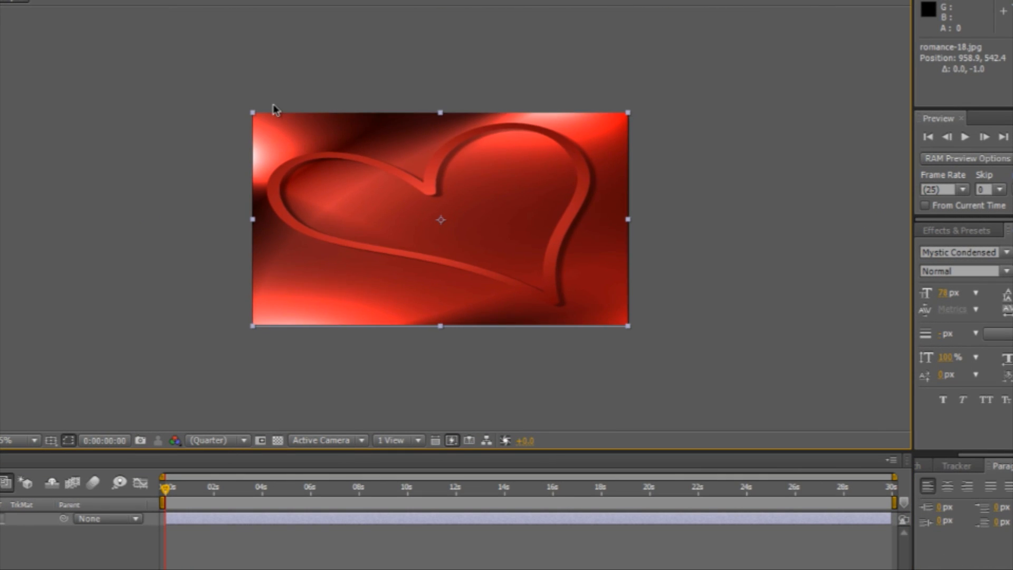
{"action": "left_click", "coordinate": [337, 399]}
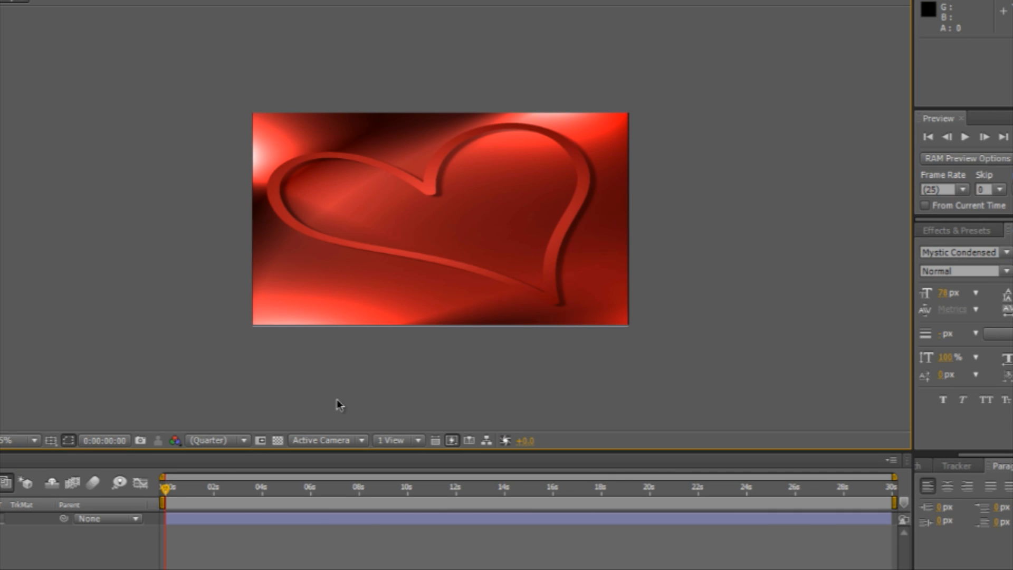
Step: Select the heart image layer and bring up Effects & Presets
{"action": "left_click", "coordinate": [415, 271]}
{"action": "left_click", "coordinate": [368, 518]}
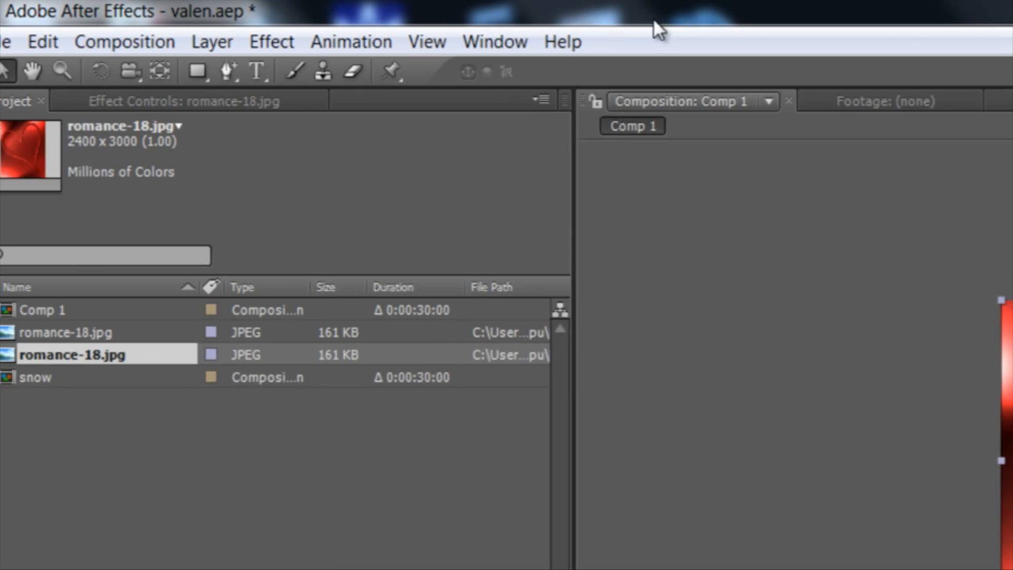
{"action": "left_click", "coordinate": [503, 40]}
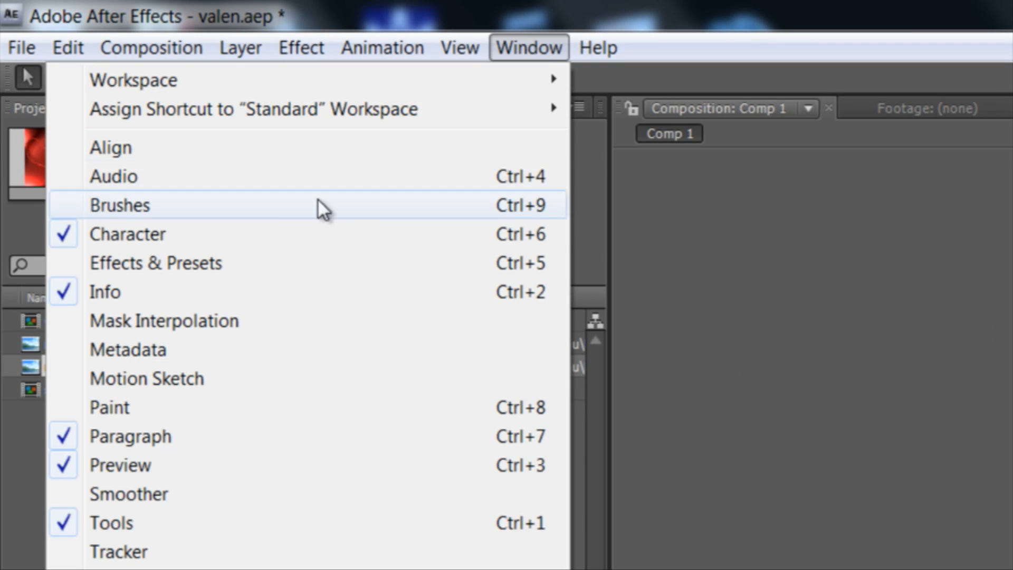
{"action": "left_click", "coordinate": [285, 263]}
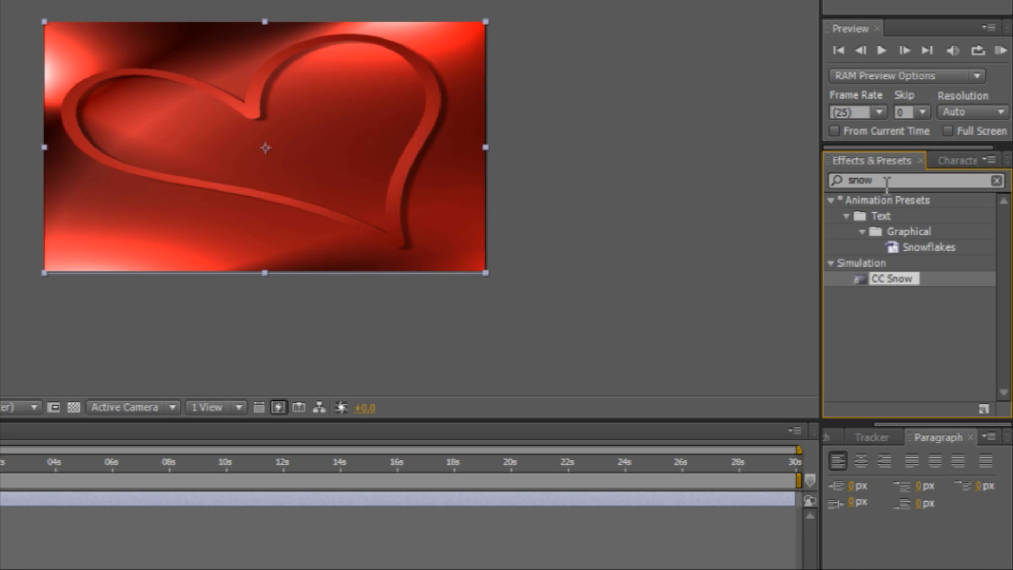
Step: Search the effects for snow, apply CC Snow to the heart image and preview the snowfall
{"action": "left_click_drag", "start_coordinate": [887, 181], "coordinate": [811, 186]}
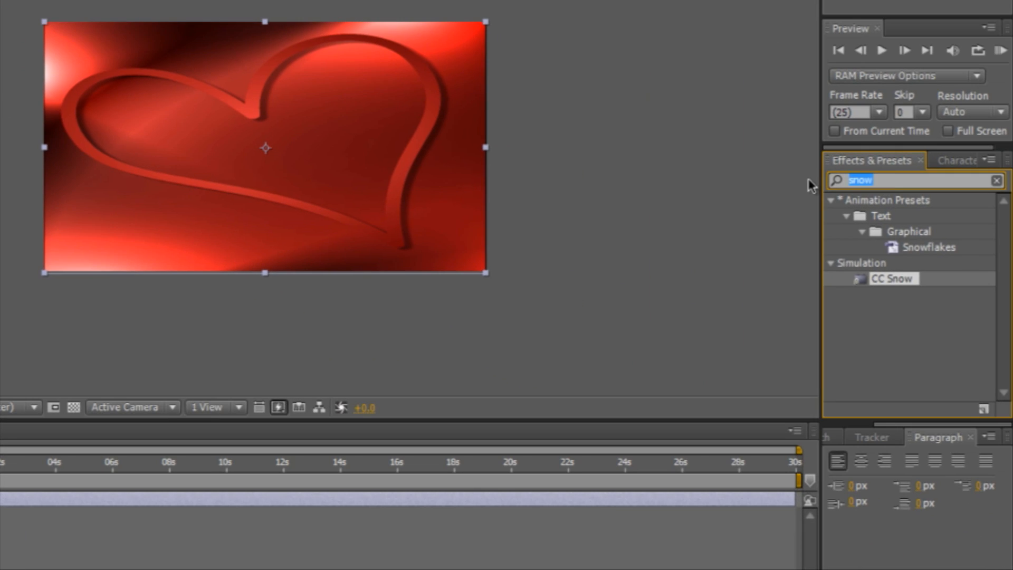
{"action": "type", "text": "sno"}
{"action": "left_click", "coordinate": [918, 280]}
{"action": "left_click_drag", "start_coordinate": [868, 283], "coordinate": [203, 170]}
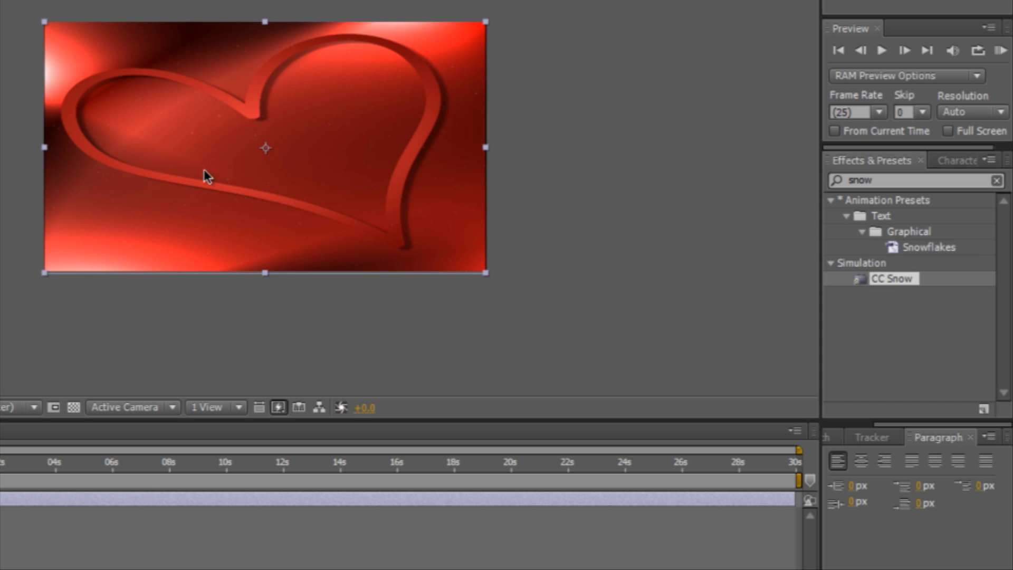
{"action": "left_click", "coordinate": [881, 50]}
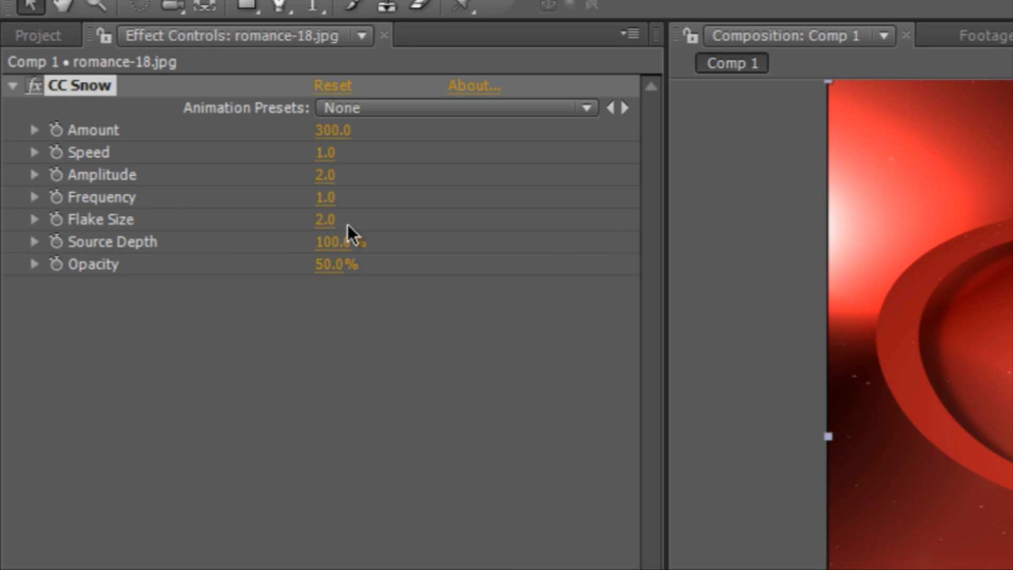
Step: Raise the CC Snow flake size to 7.7 and preview the snow
{"action": "left_click_drag", "start_coordinate": [333, 232], "coordinate": [616, 254]}
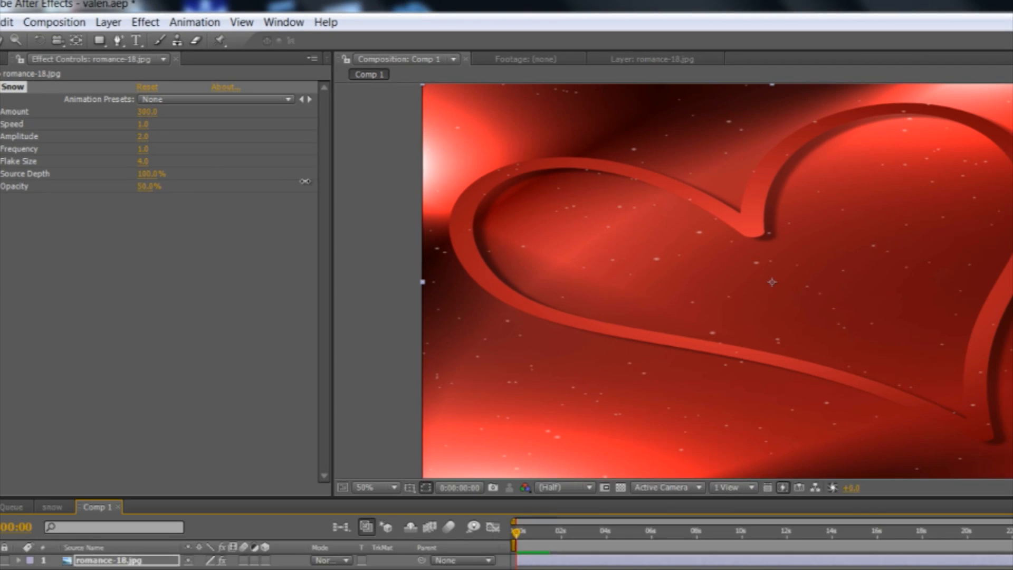
{"action": "left_click_drag", "start_coordinate": [305, 181], "coordinate": [316, 181]}
{"action": "left_click_drag", "start_coordinate": [559, 214], "coordinate": [950, 380]}
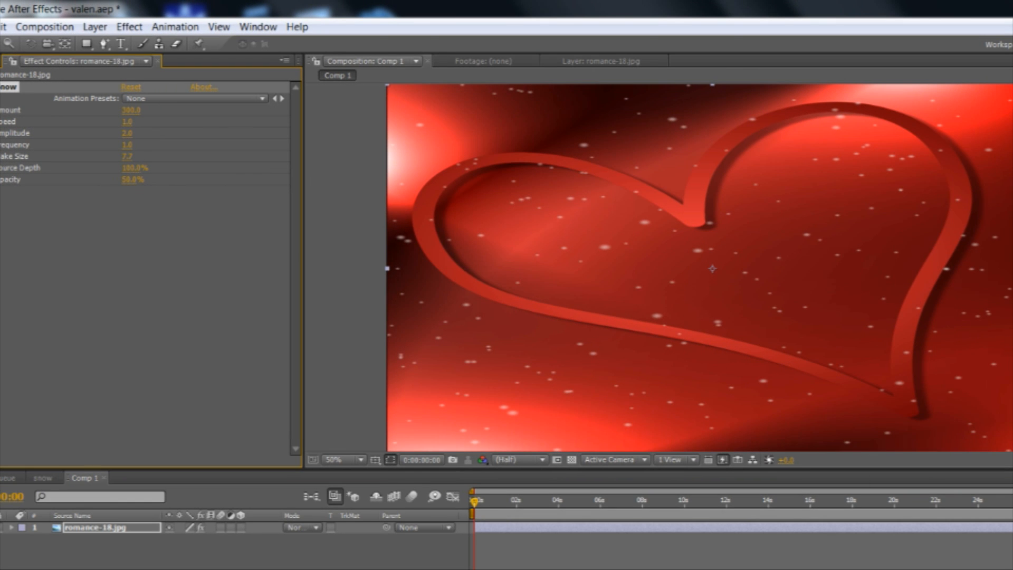
{"action": "key", "text": "space"}
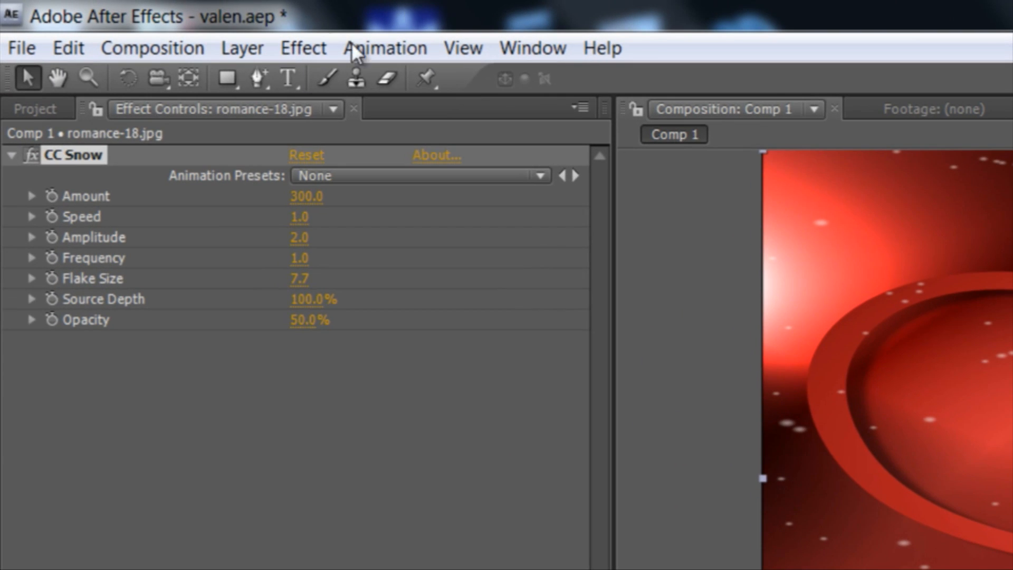
Step: Add the text "Happy Valentine's Day" inside the heart and select it
{"action": "left_click", "coordinate": [289, 78]}
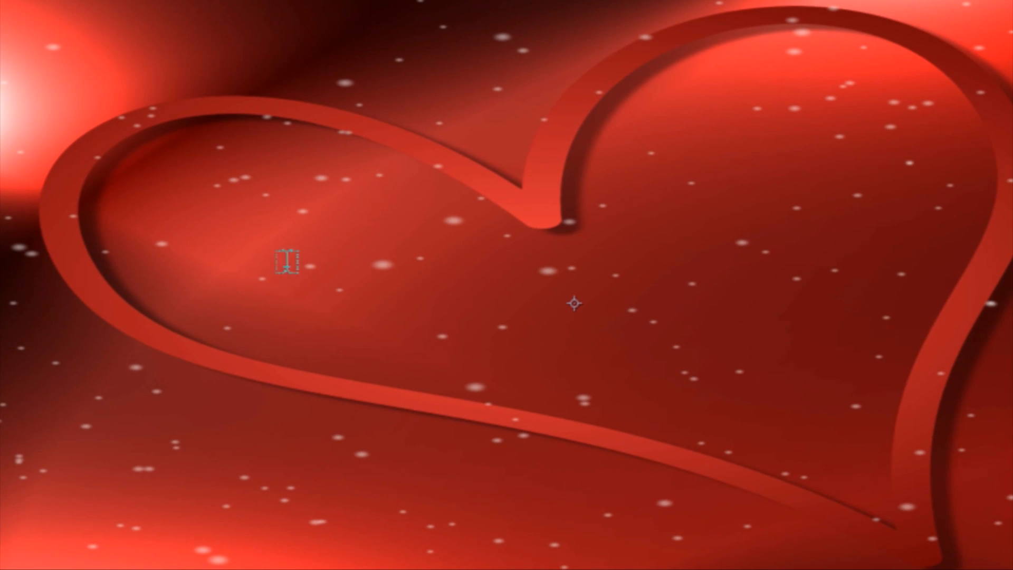
{"action": "left_click", "coordinate": [270, 306]}
{"action": "type", "text": "Happy"}
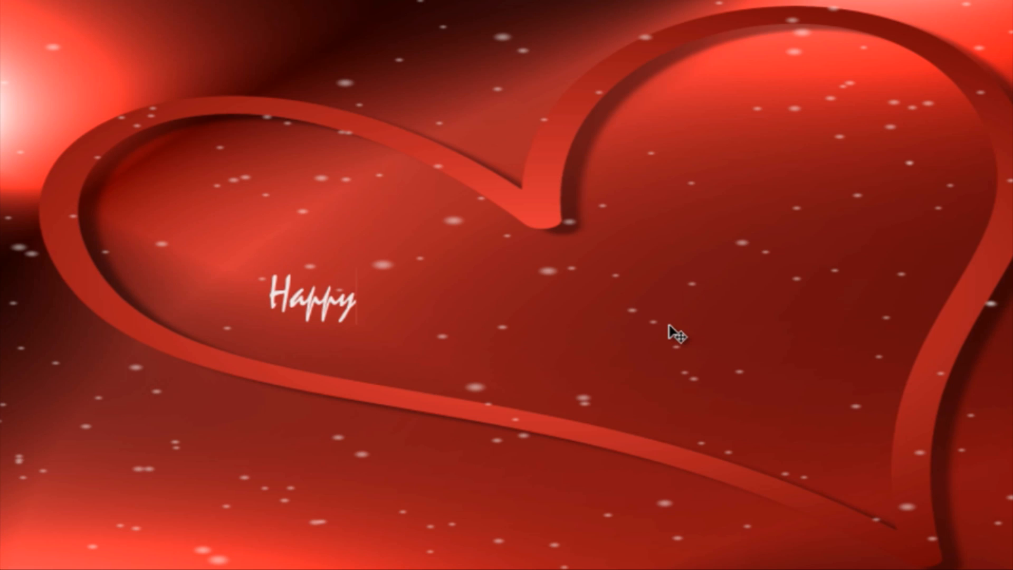
{"action": "type", "text": " Valentine's"}
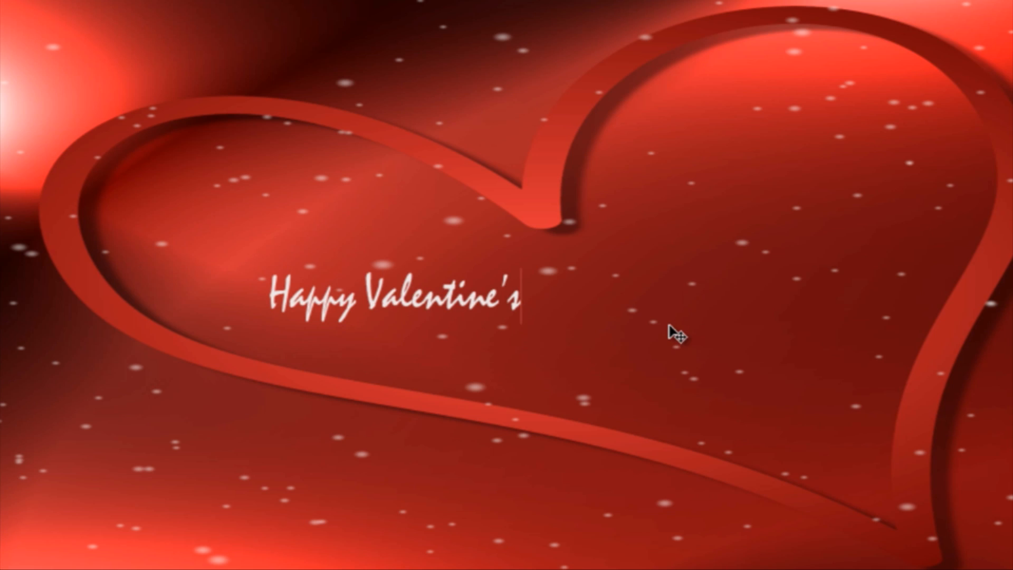
{"action": "type", "text": " Day"}
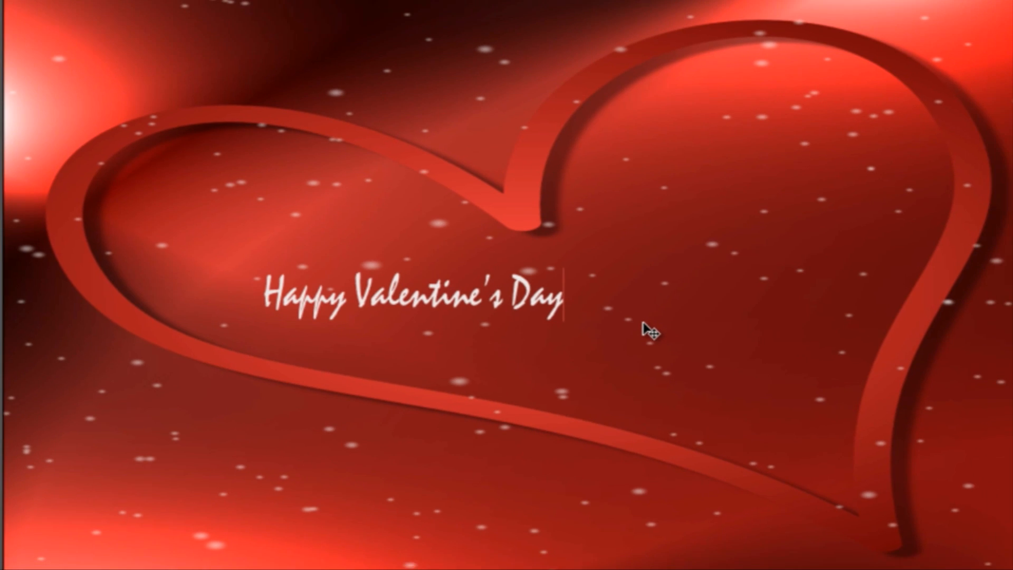
{"action": "left_click_drag", "start_coordinate": [529, 300], "coordinate": [215, 244]}
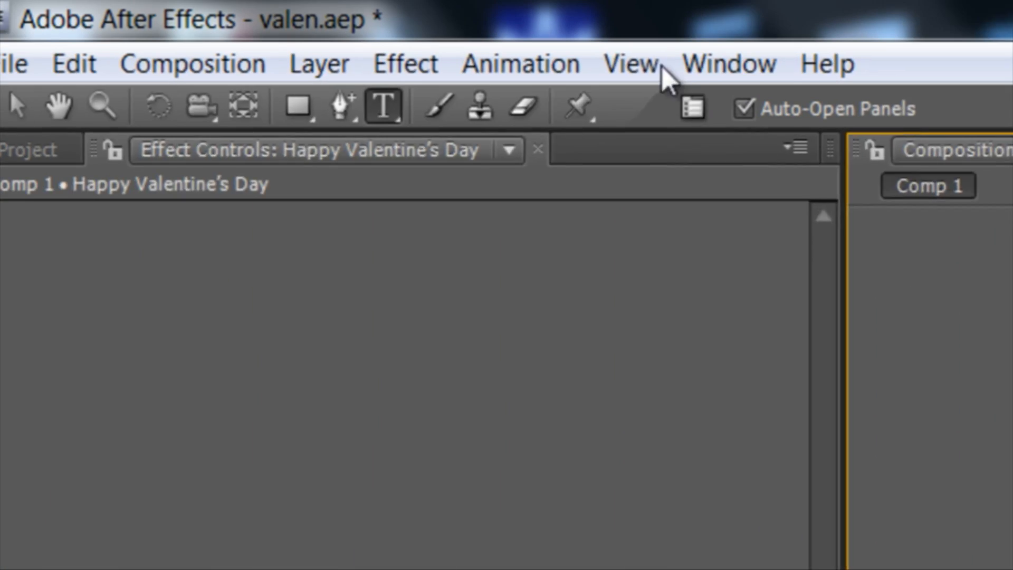
Step: Apply the Bubble Pulse animation preset to the "Happy Valentine's Day" text and preview the animation
{"action": "left_click", "coordinate": [638, 64]}
{"action": "mouse_move", "coordinate": [551, 66]}
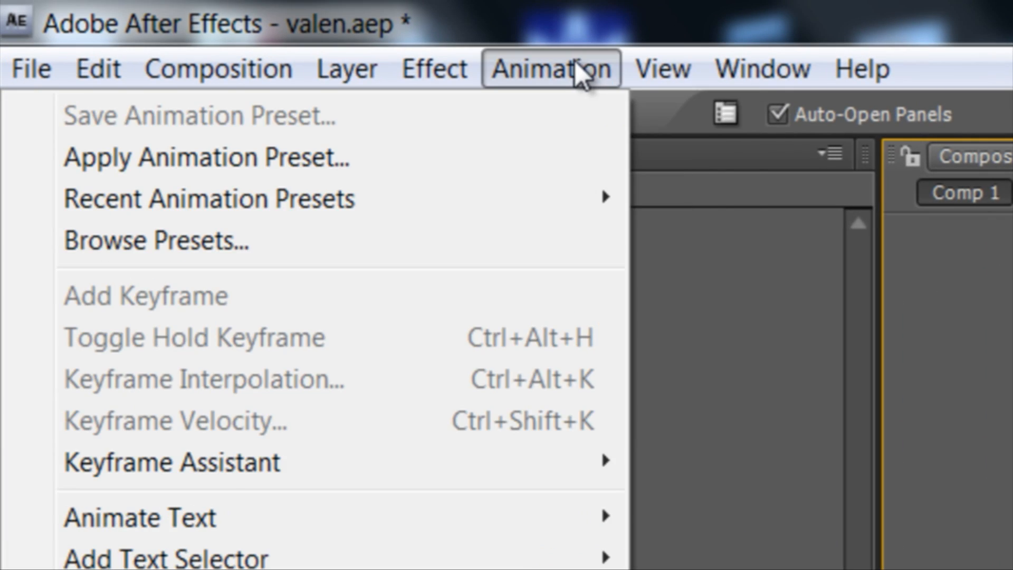
{"action": "left_click", "coordinate": [429, 141]}
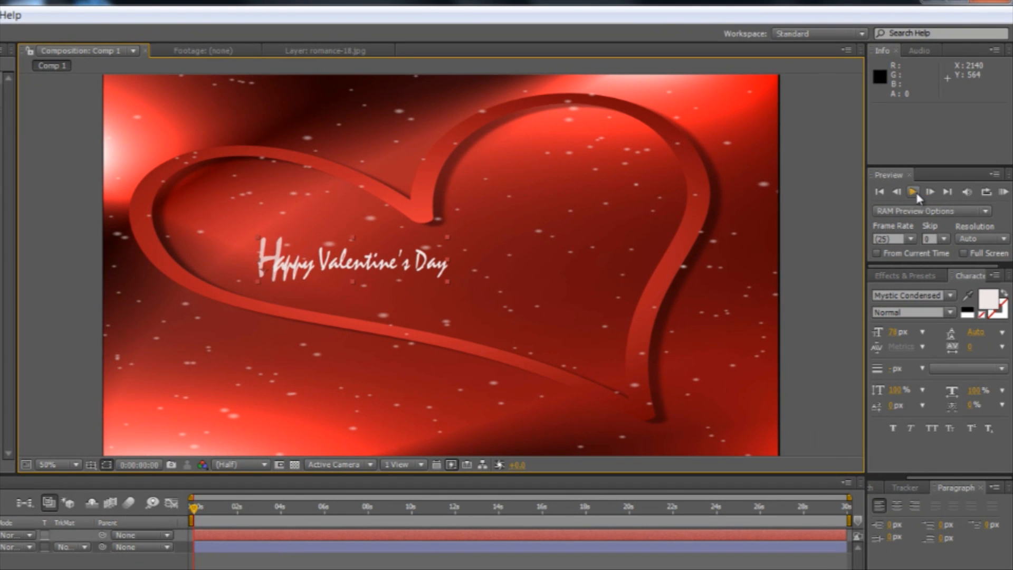
{"action": "left_click", "coordinate": [906, 190]}
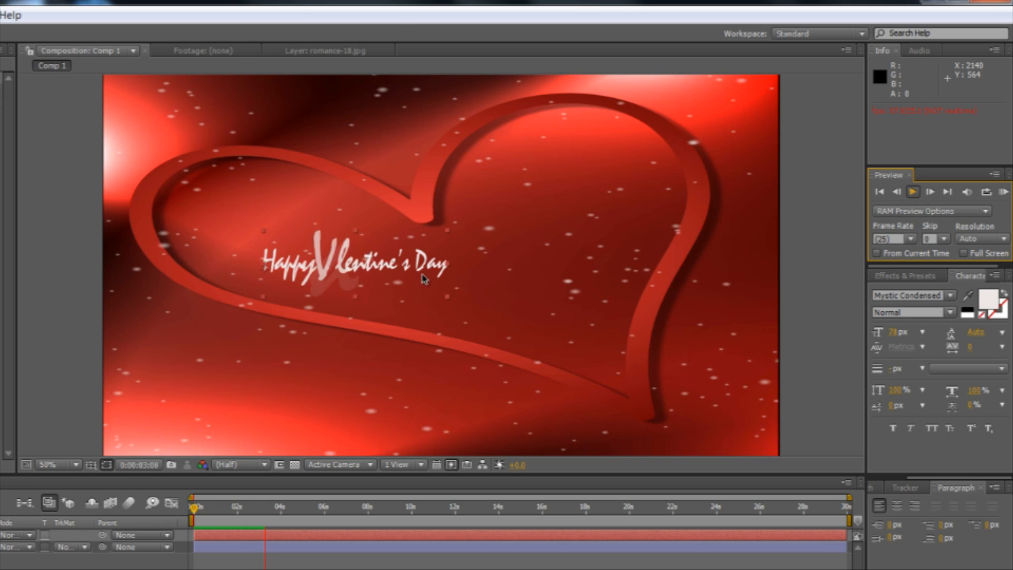
{"action": "left_click", "coordinate": [371, 261]}
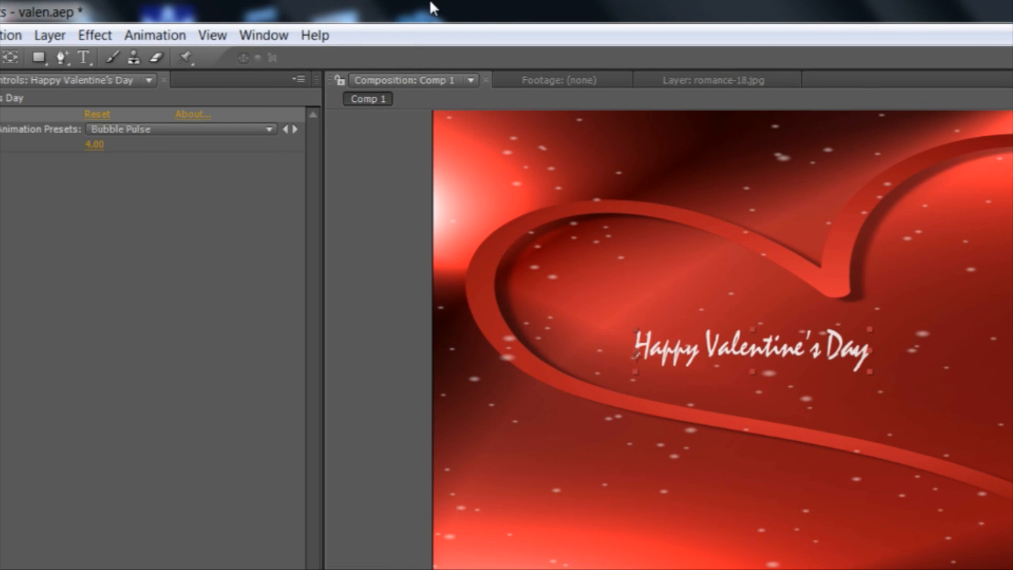
Step: Add the Burmese text "မင်္ဂလာရှိသော ချစ်သူများနေ့" below the English greeting, using the WinInnwa font
{"action": "left_click", "coordinate": [85, 59]}
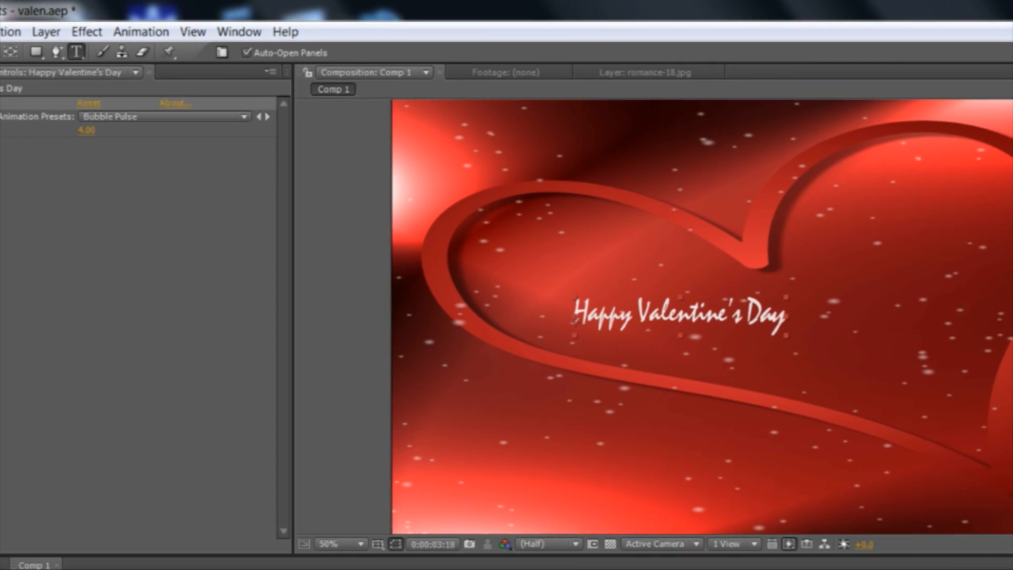
{"action": "left_click", "coordinate": [783, 390]}
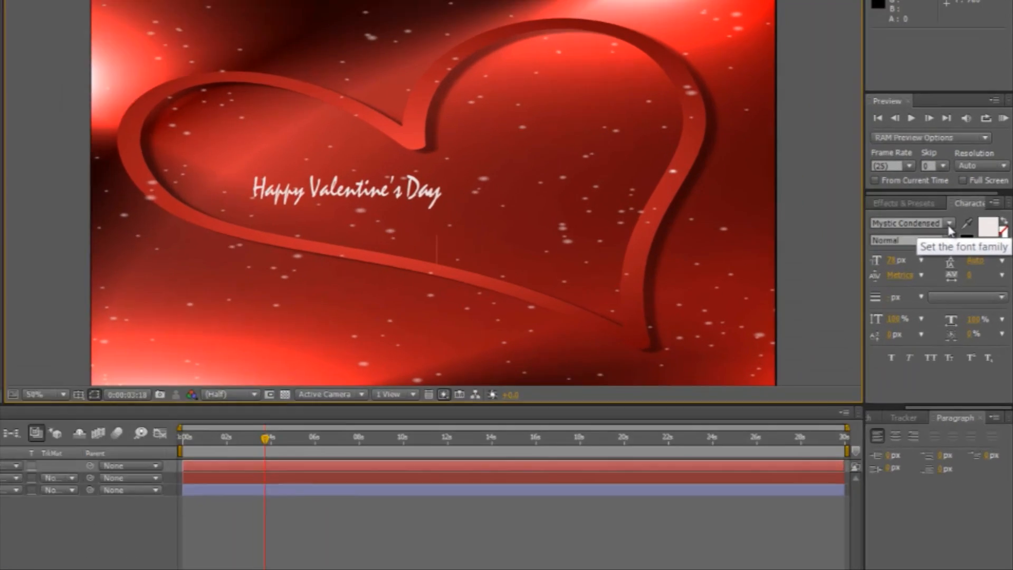
{"action": "left_click", "coordinate": [963, 248]}
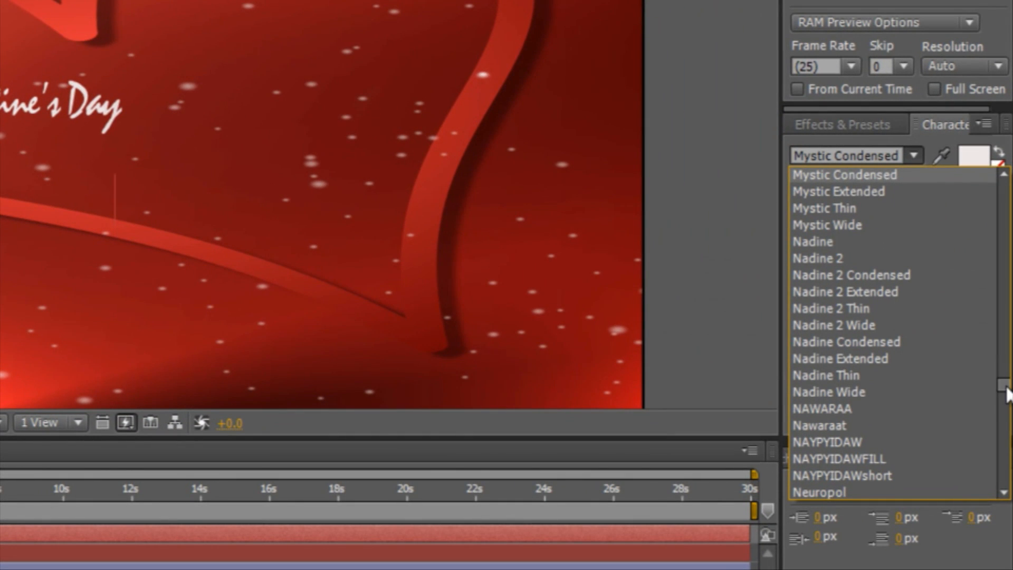
{"action": "left_click_drag", "start_coordinate": [1006, 388], "coordinate": [1003, 411]}
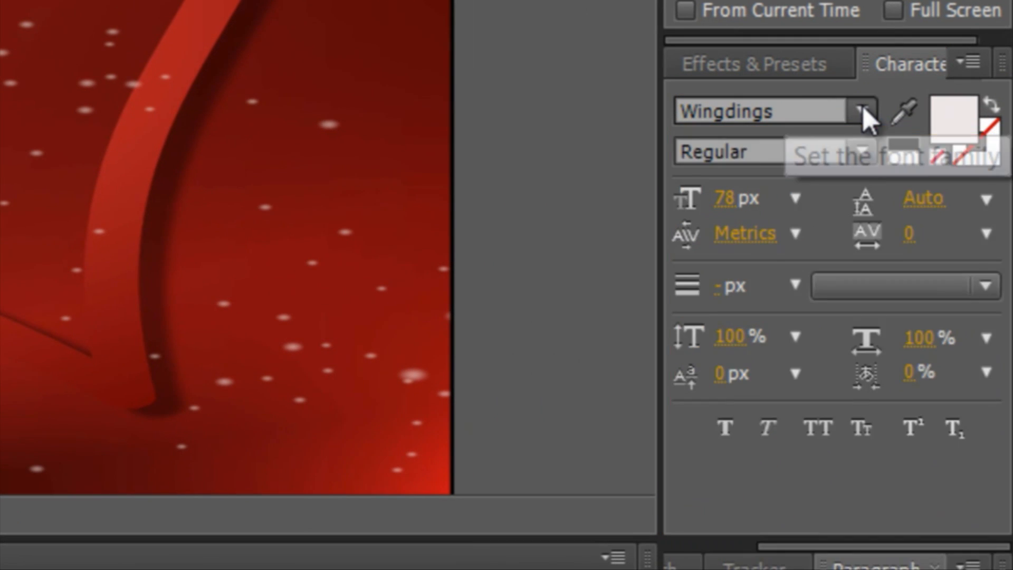
{"action": "left_click", "coordinate": [915, 154]}
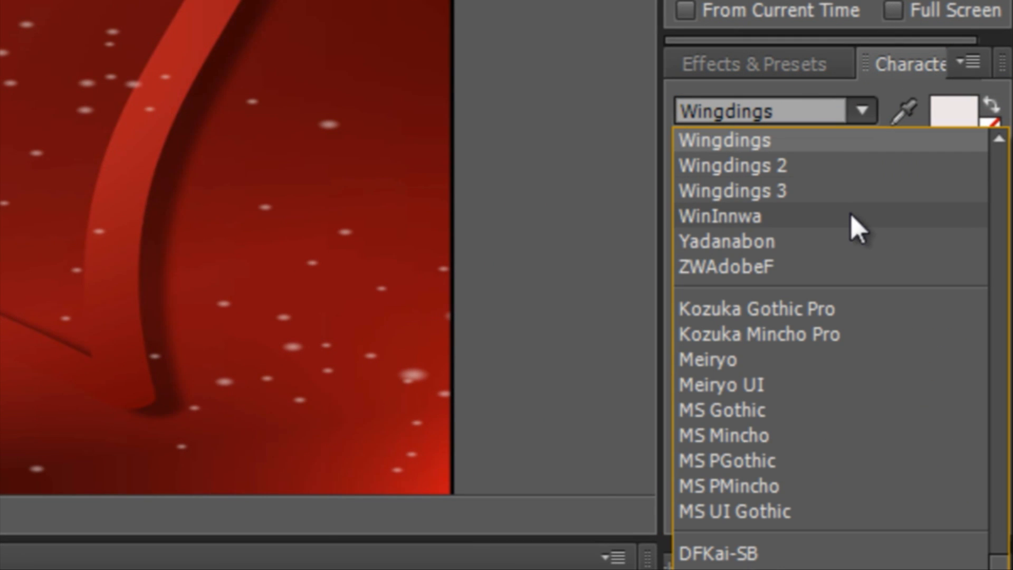
{"action": "left_click", "coordinate": [848, 226]}
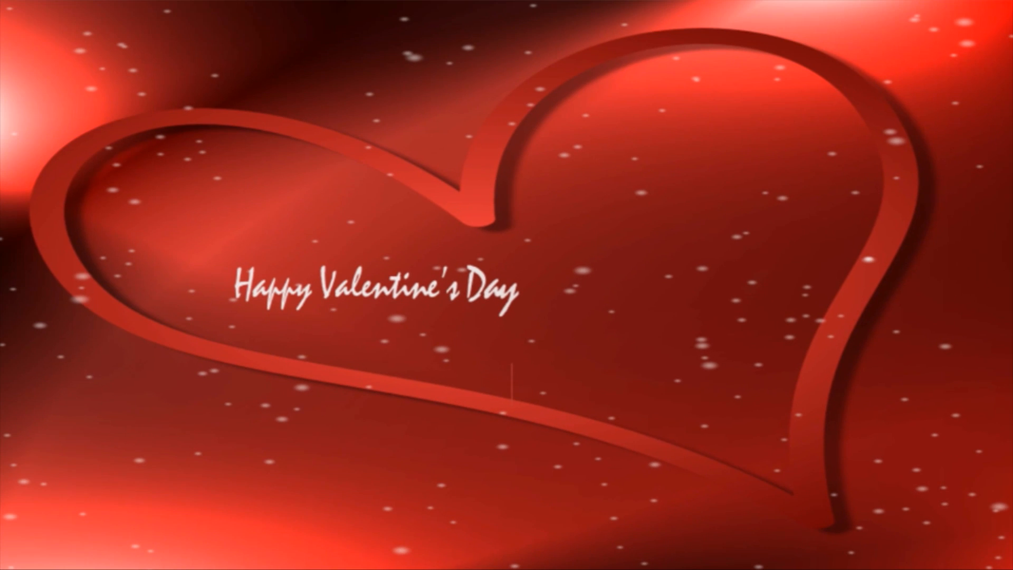
{"action": "type", "text": "z"}
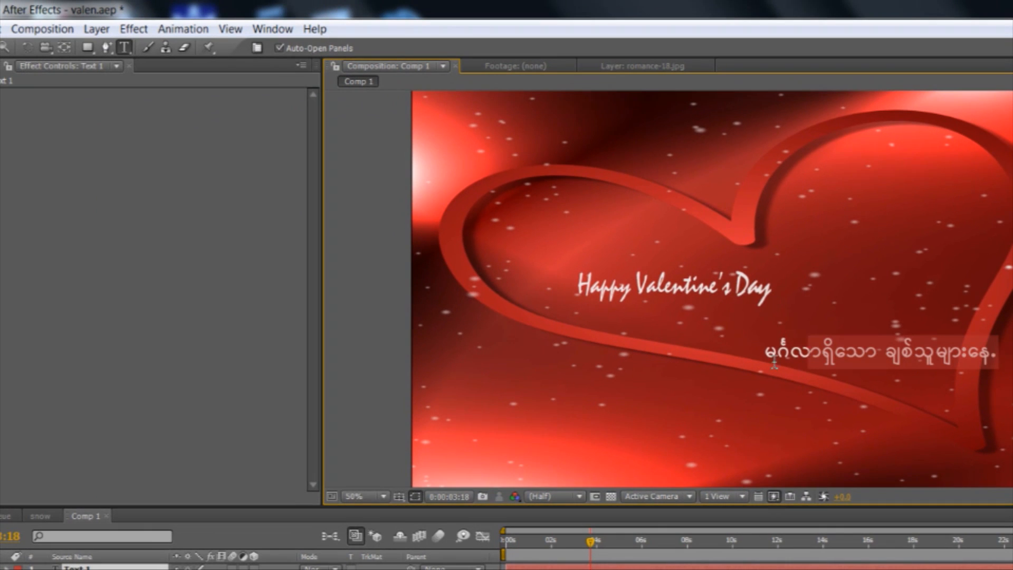
Step: Open the recent animation presets for the selected Burmese text
{"action": "left_click", "coordinate": [182, 29]}
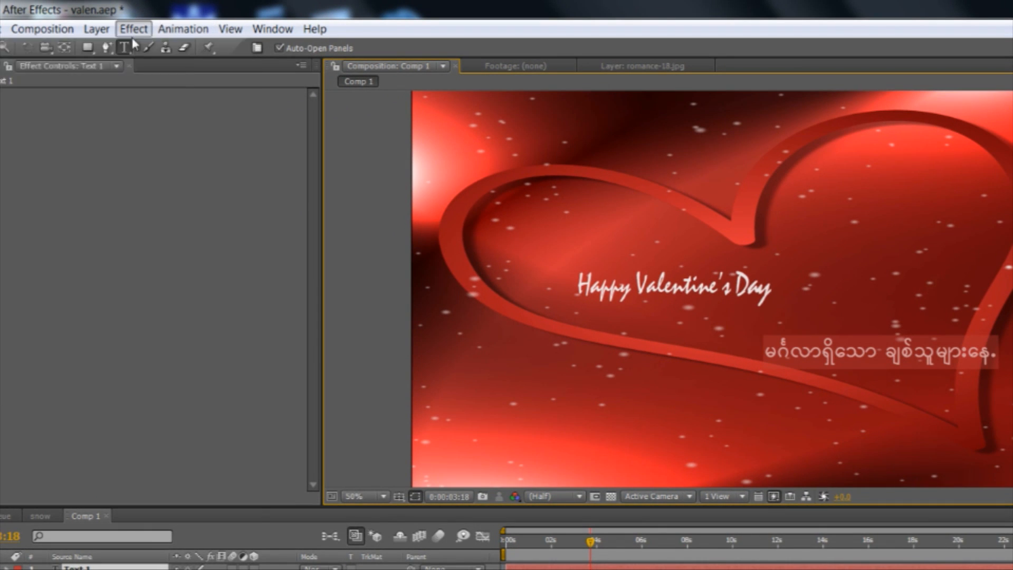
{"action": "mouse_move", "coordinate": [118, 82]}
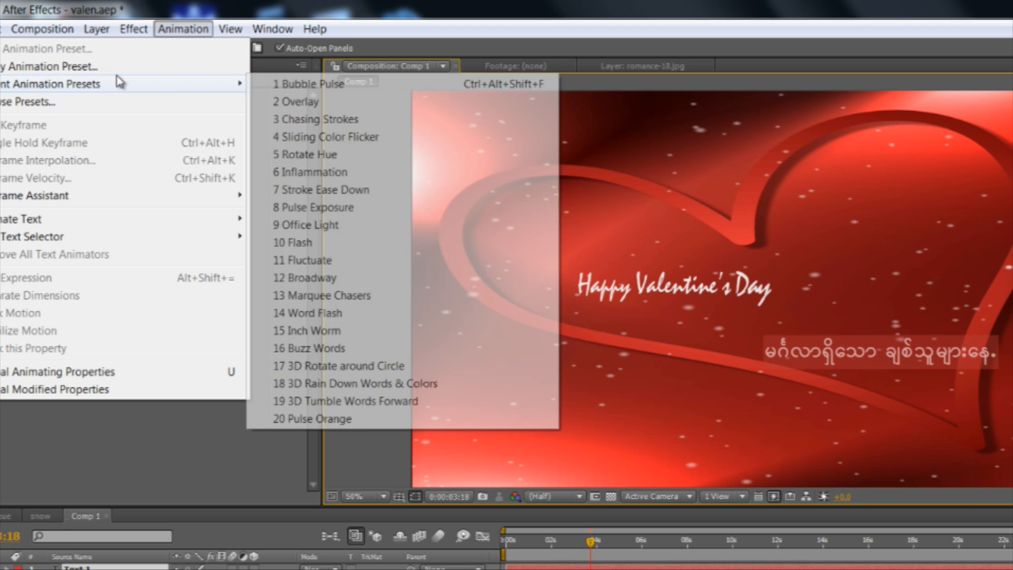